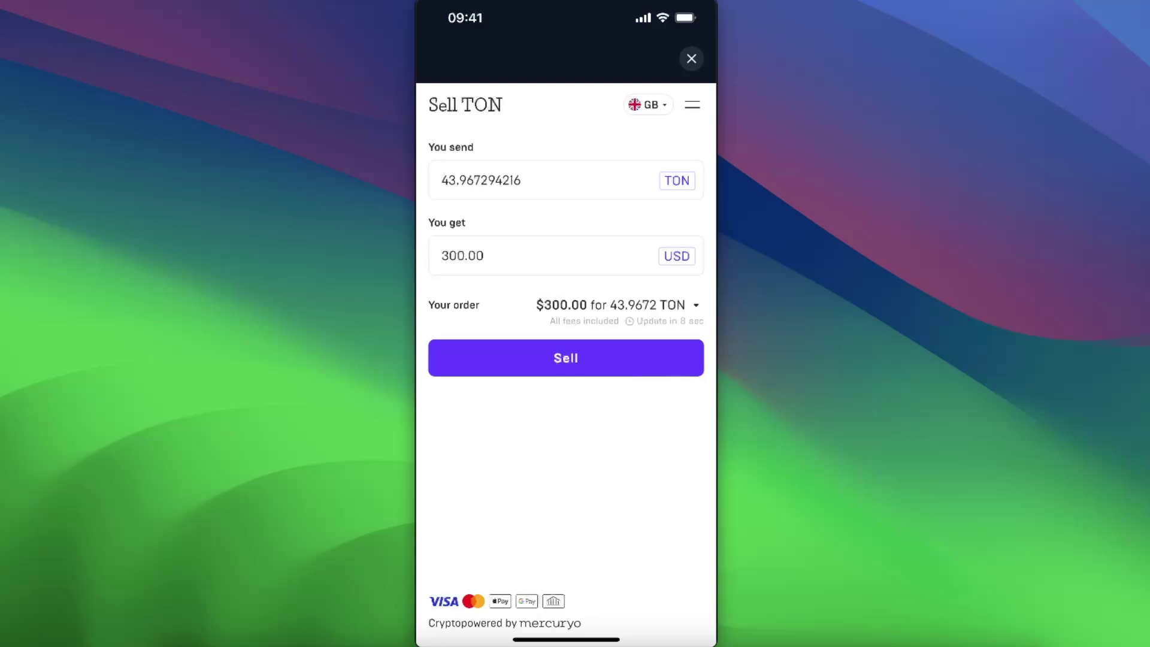
Confirm United Kingdom as citizenship country and switch the payout currency from USD to EUR.
left_click(566, 358)
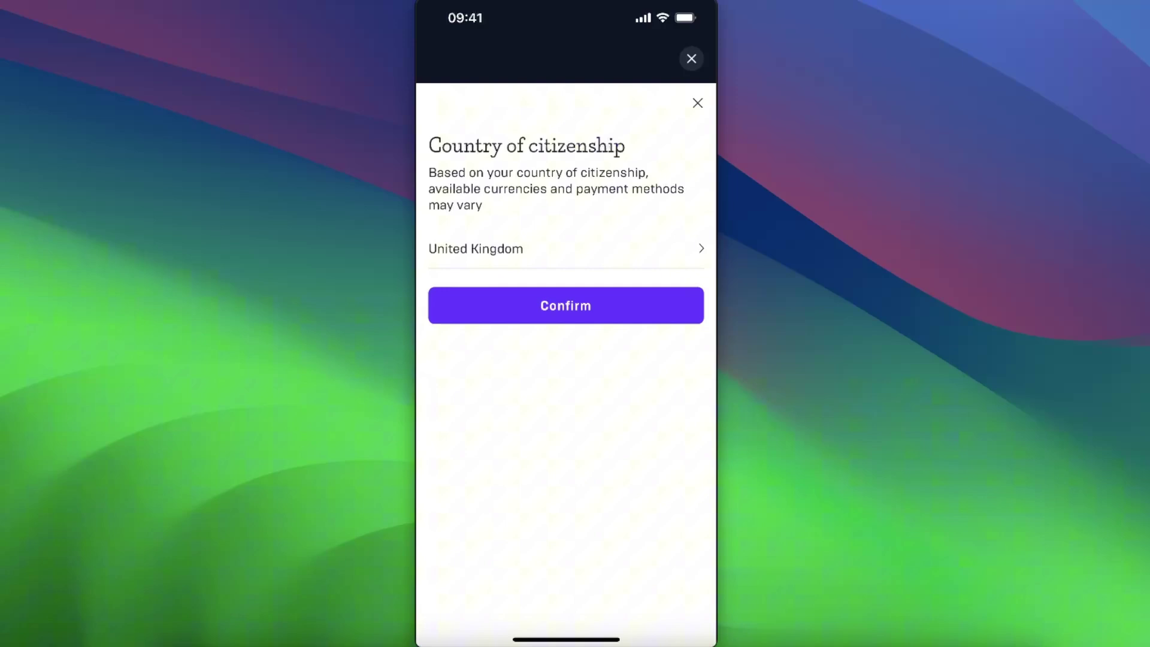
left_click(566, 305)
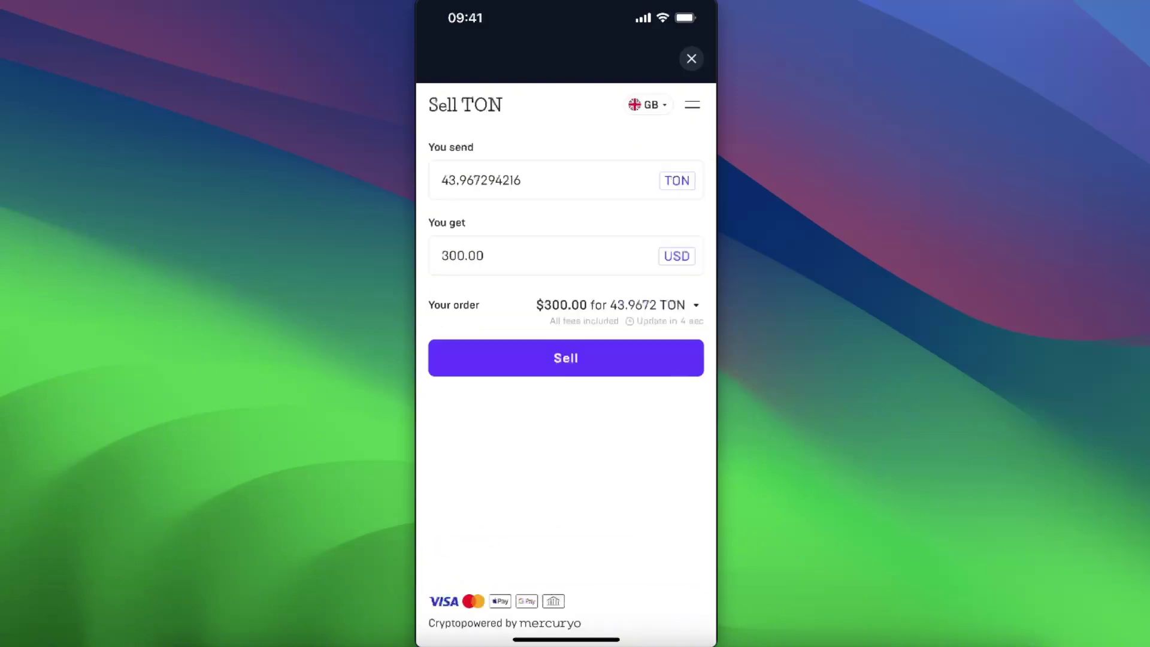
left_click(677, 255)
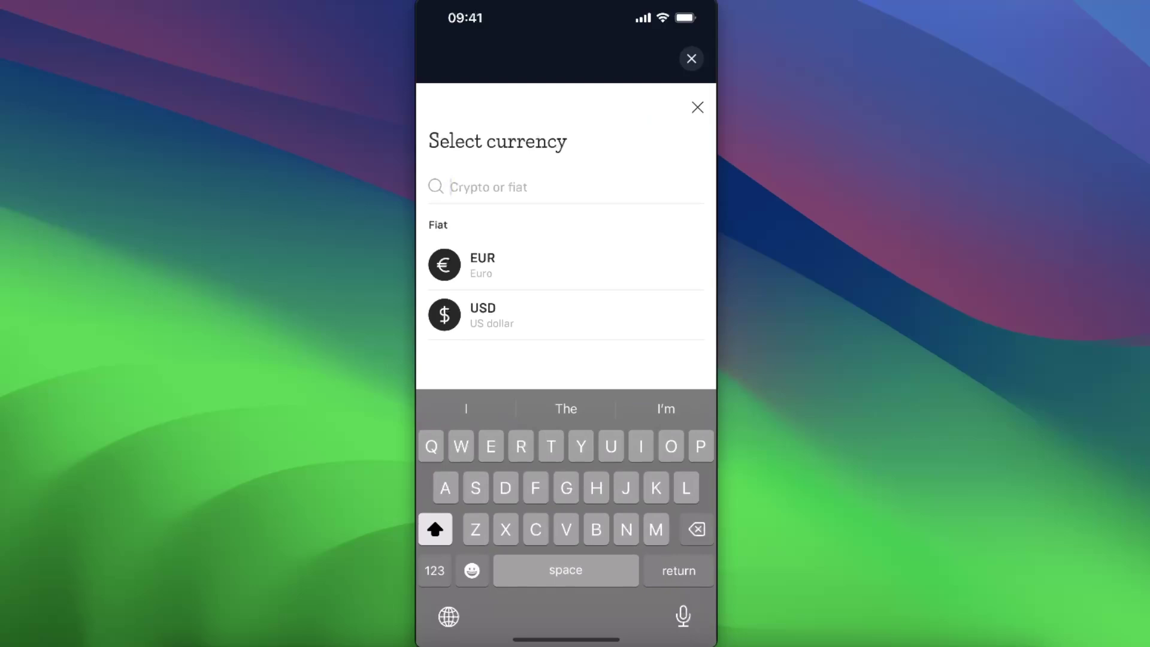
left_click(483, 265)
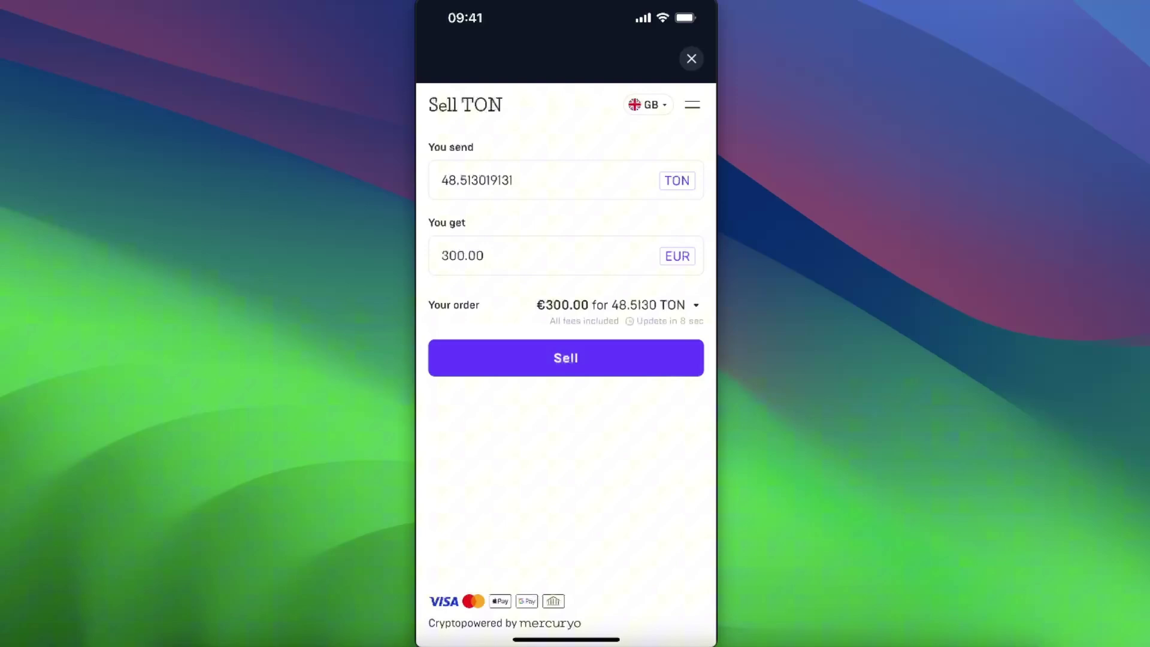
Submit the sell order of about 48.51 TON for €300.
left_click(566, 357)
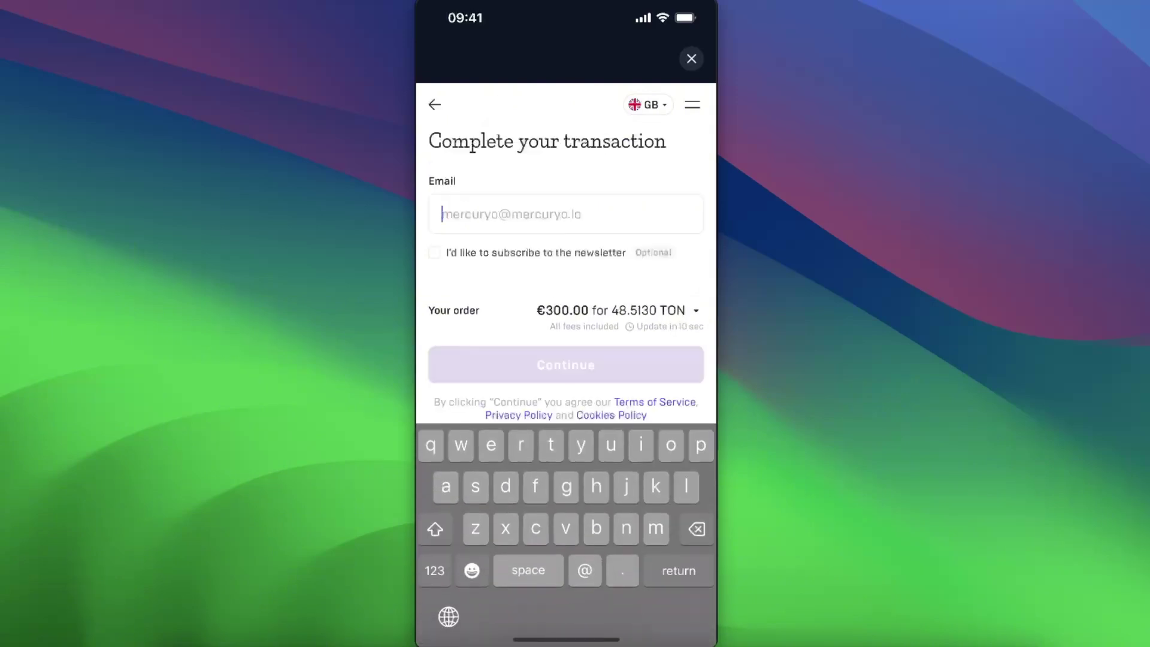